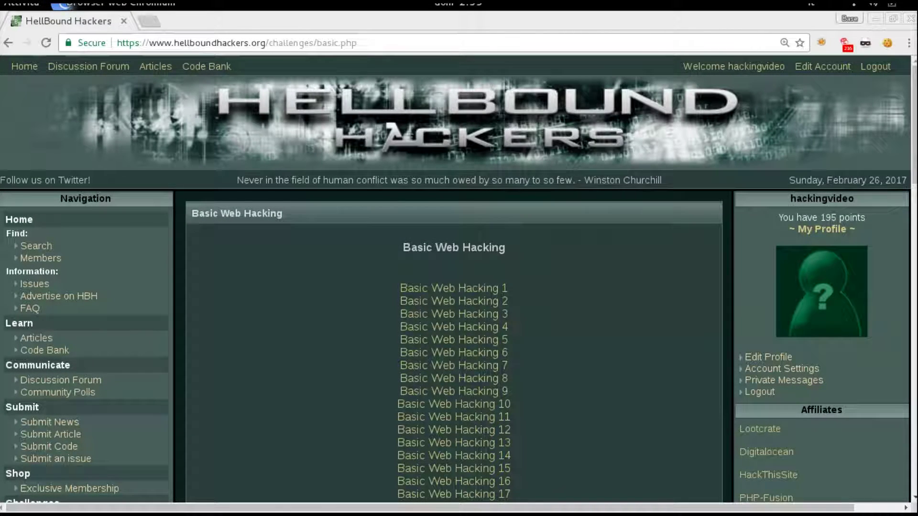
Step: Scroll down the Basic Web Hacking challenge list to bring challenge 10 into view
scroll(454, 286, down, 1)
scroll(454, 395, down, 1)
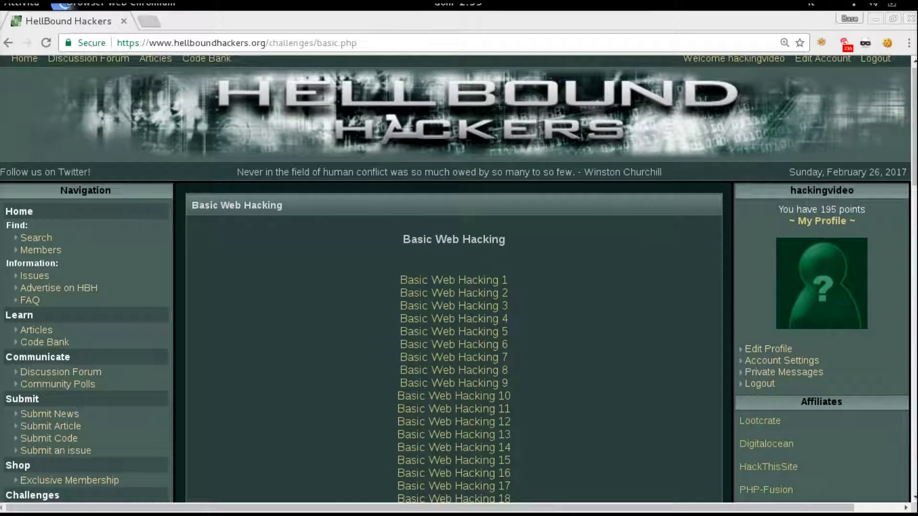
Step: Open Basic Web Hacking 10 and highlight '.htaccess' in its hint text
click(454, 395)
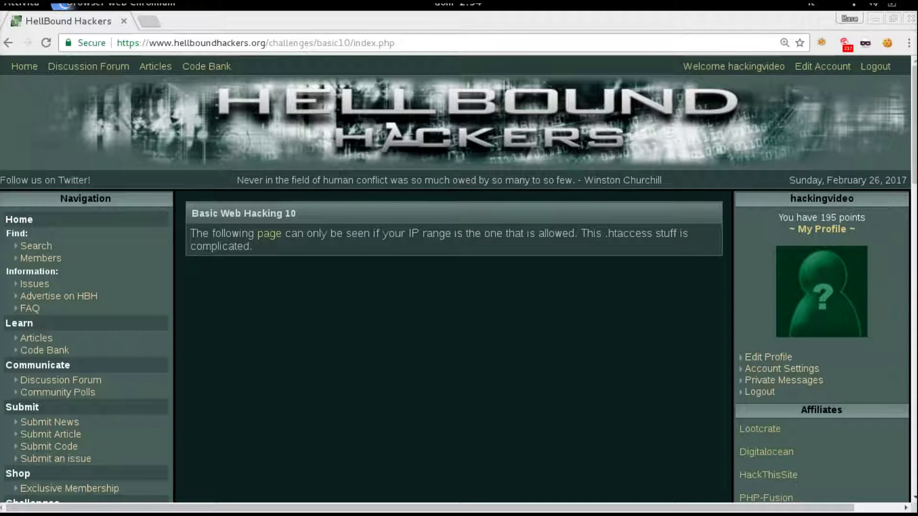
drag(605, 233, 652, 234)
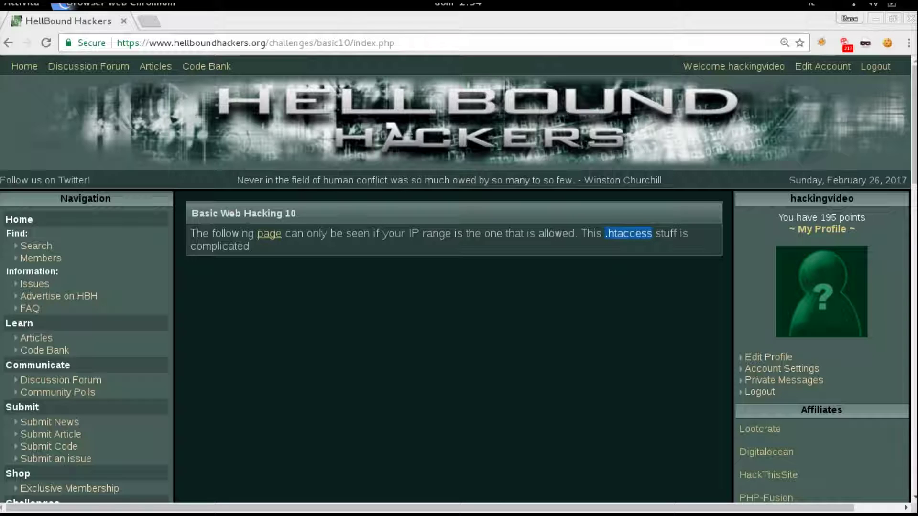
Step: Open the restricted admin page link in a new tab and view its 403 Forbidden response
right_click(269, 233)
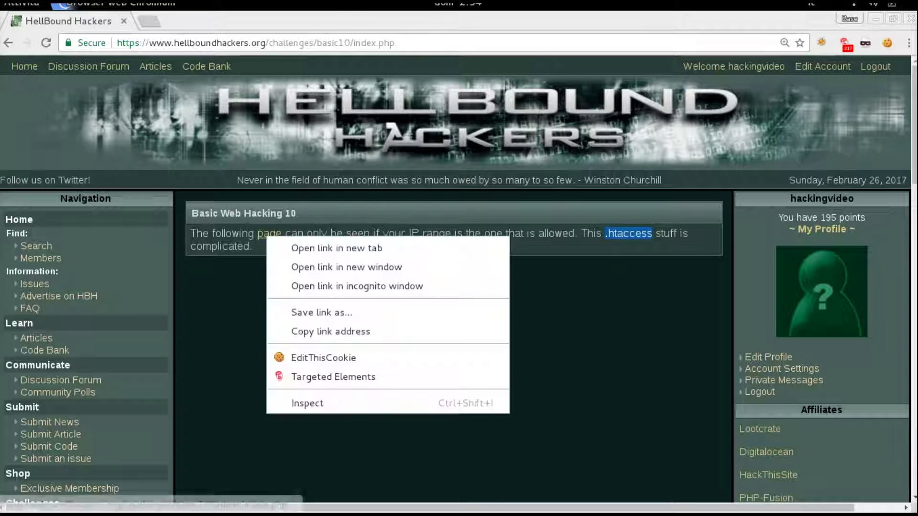
click(310, 245)
click(190, 21)
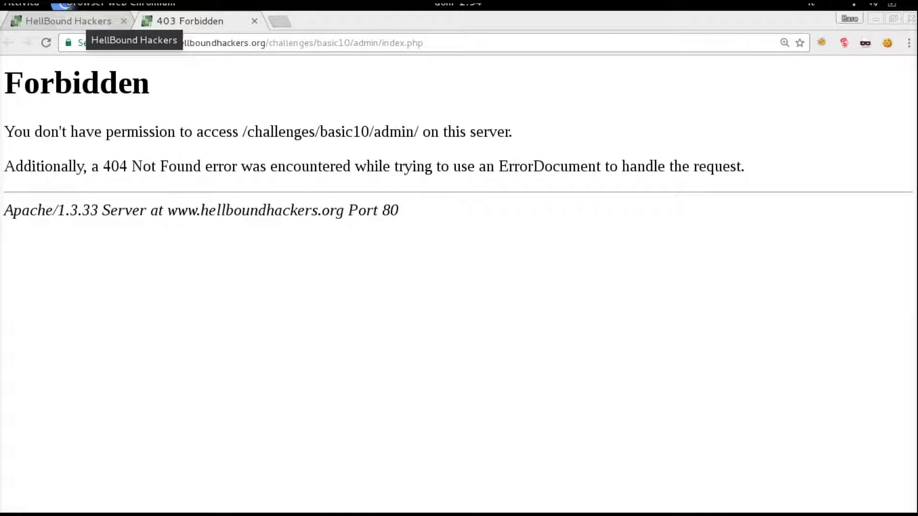
Step: Reread the challenge hint, highlighting 'your IP range' and '.htaccess', then return to the Forbidden admin tab
click(68, 21)
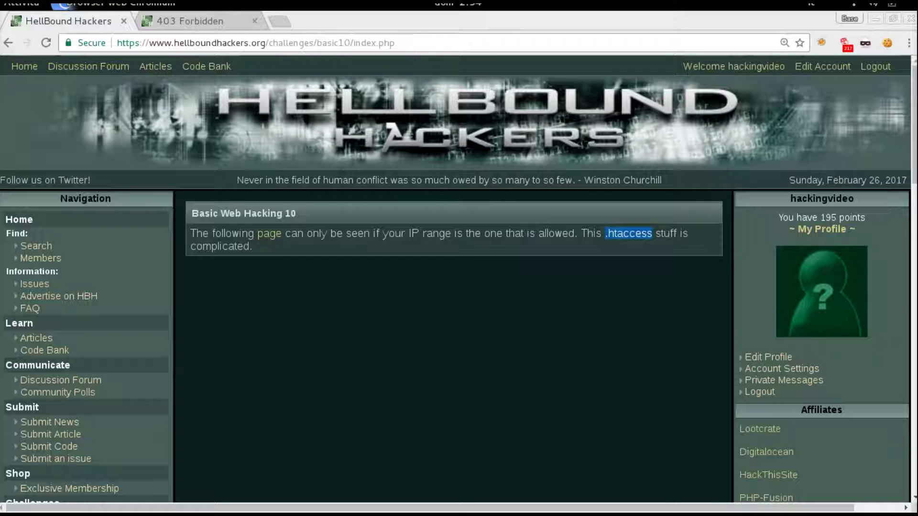
drag(381, 233, 452, 234)
click(451, 234)
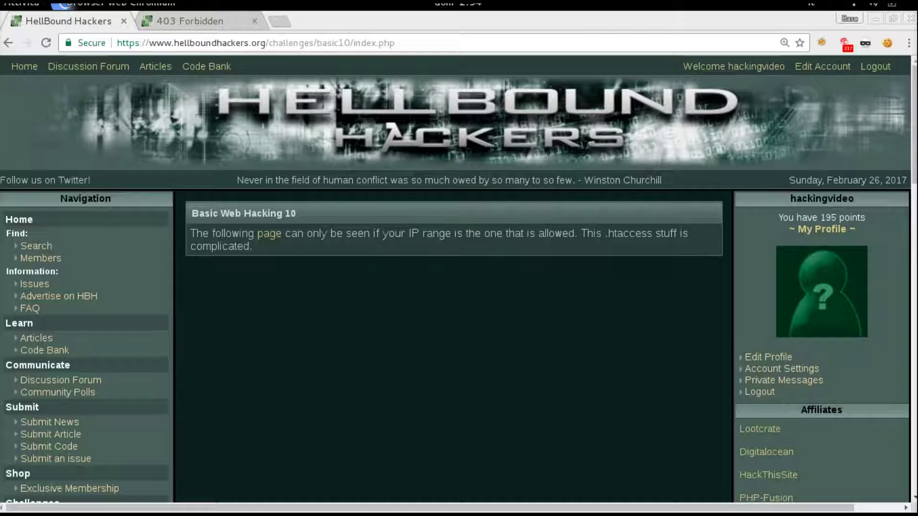
drag(604, 233, 652, 233)
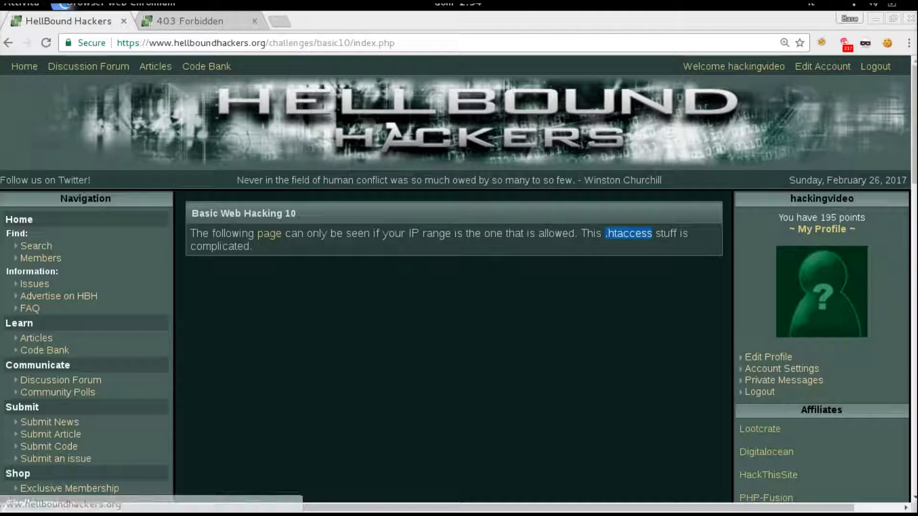
key(ctrl+Tab)
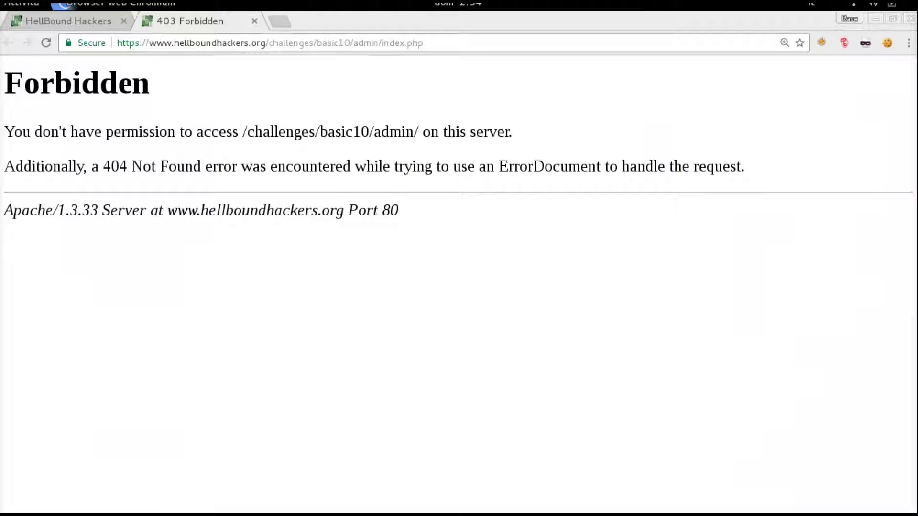
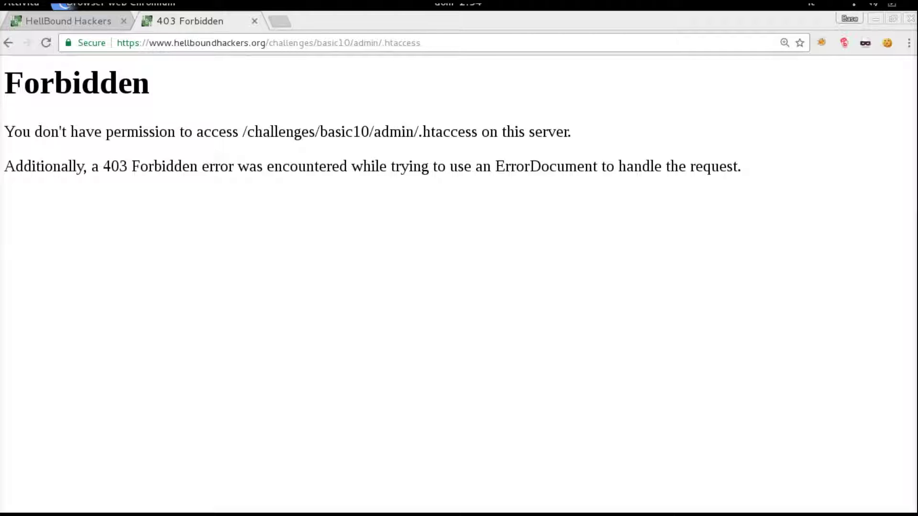
Step: Go back to the admin page and view its source, highlighting the line-13 comment about ranges 200–230 and 23–91
key(alt+Left)
right_click(211, 68)
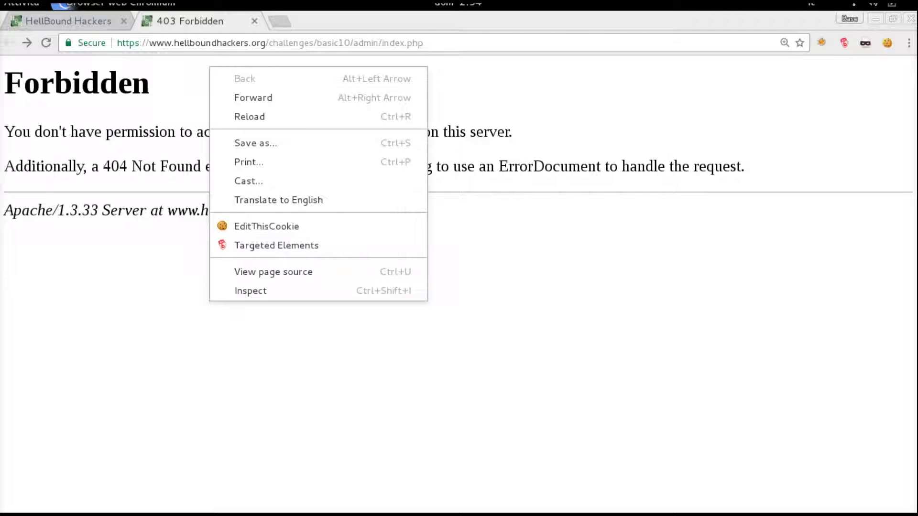
key(Up)
key(Up)
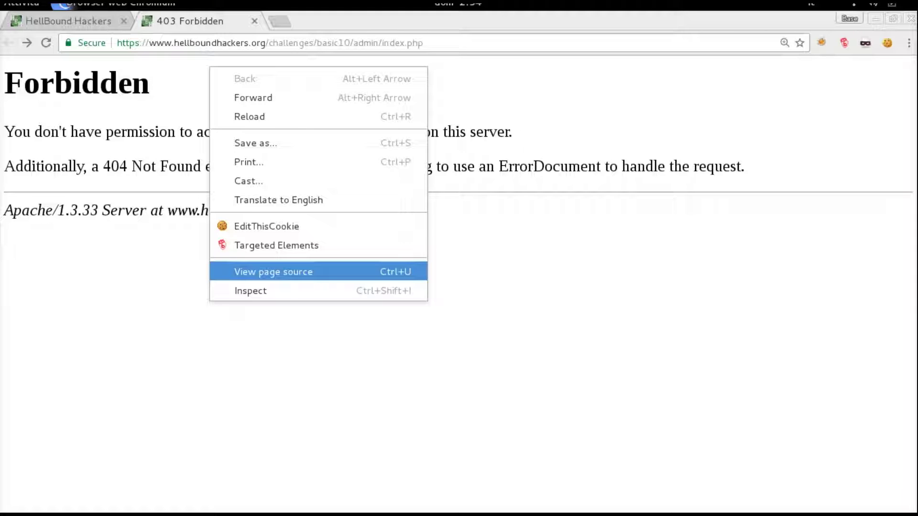
key(Return)
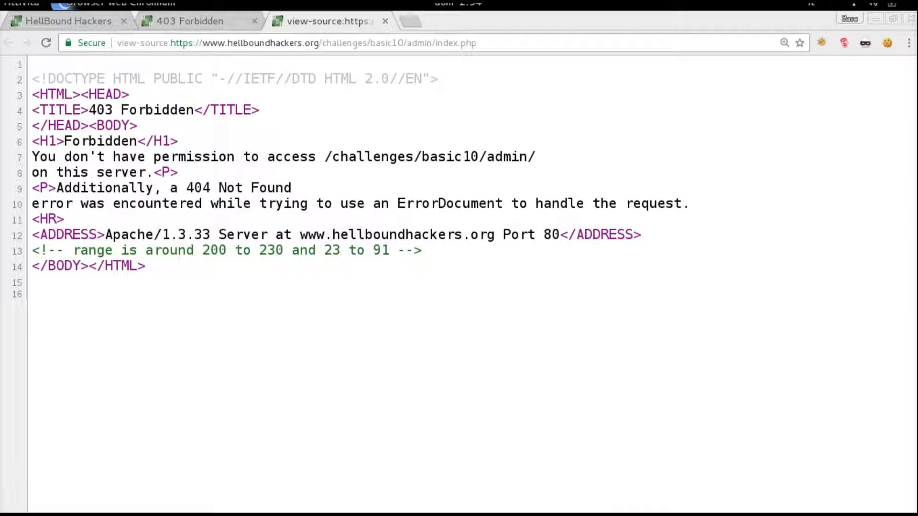
drag(73, 250, 284, 250)
click(285, 250)
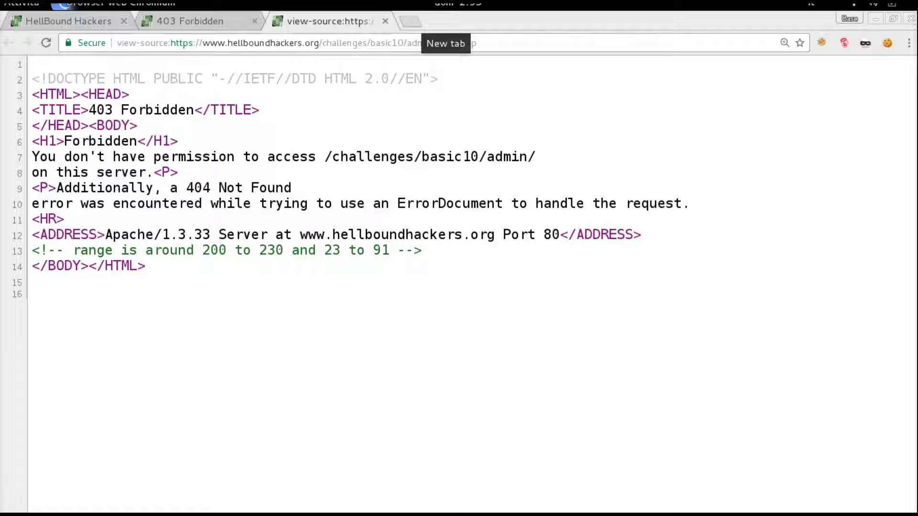
Step: Search 'free proxy list' in a new tab, open freeproxylists.net, and re-sort its proxy table
click(410, 21)
text(free p)
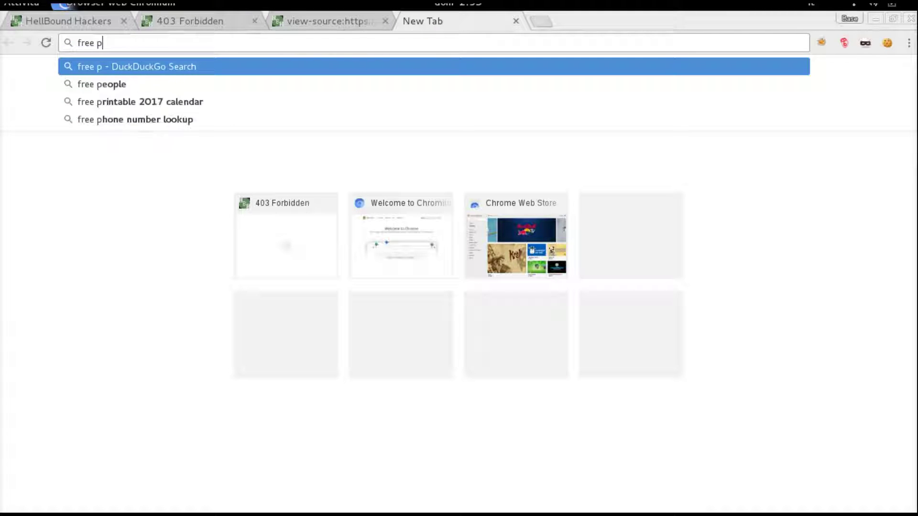
text(roxy list)
key(Return)
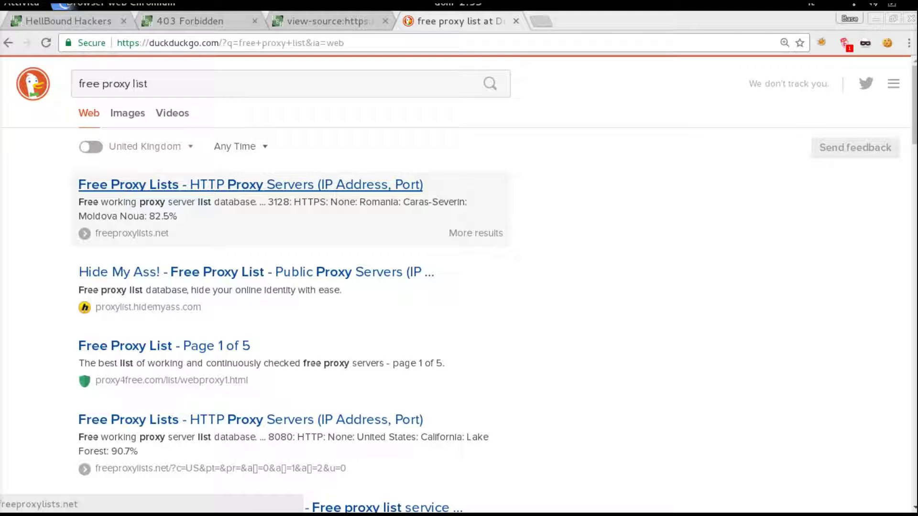
click(250, 185)
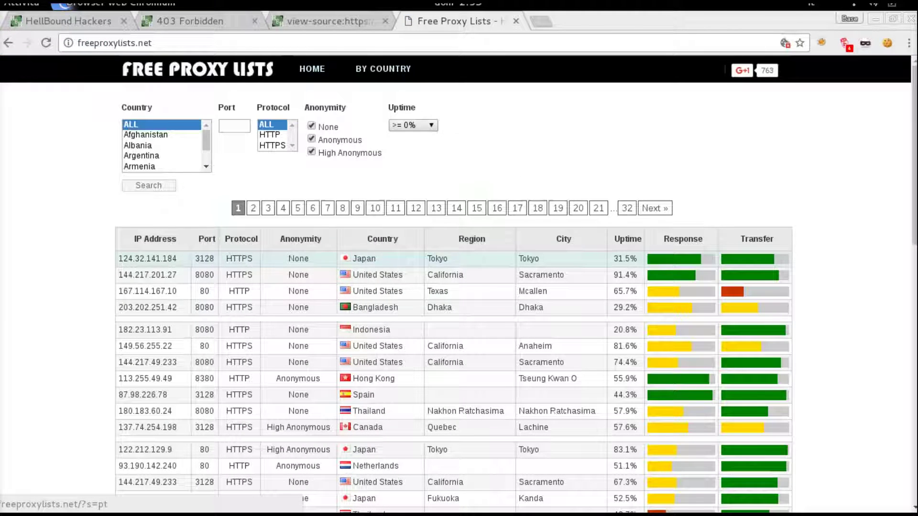
click(311, 126)
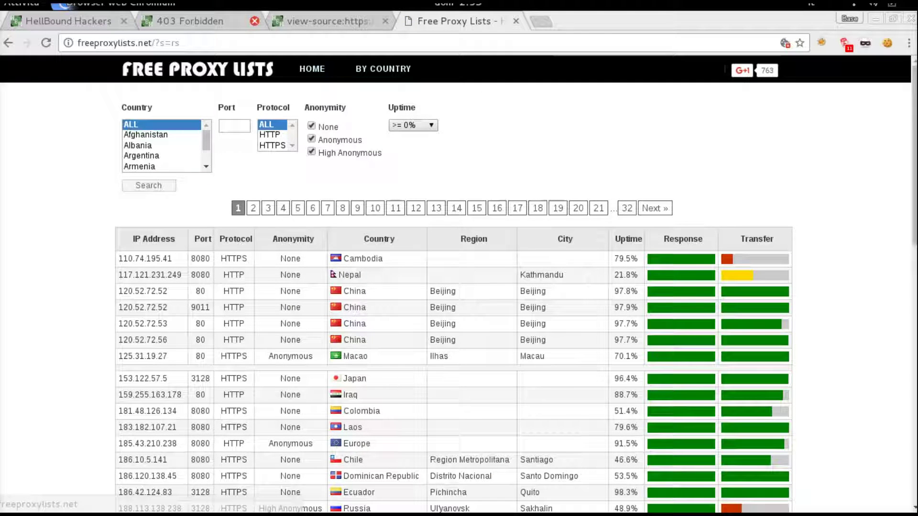
Step: Check the 200–230 range in the page source, then scroll the proxy list for a matching IP
key(ctrl+shift+Tab)
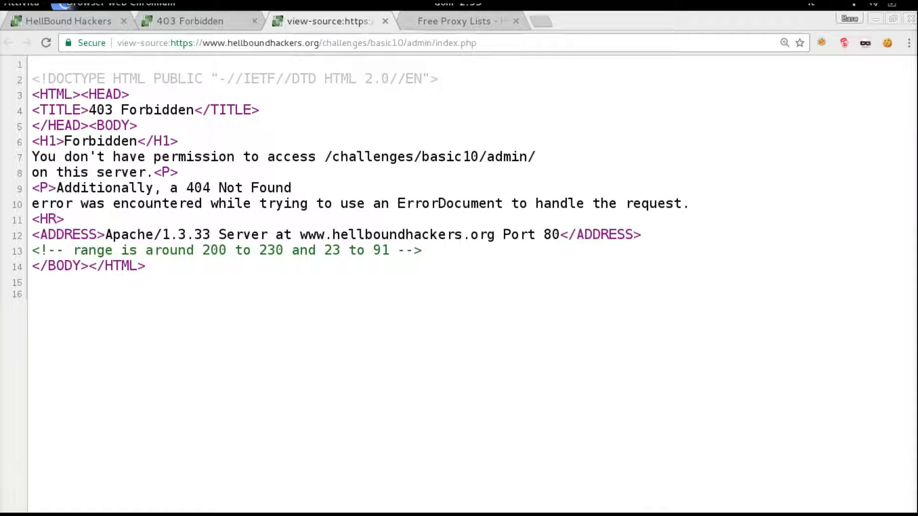
drag(203, 249, 284, 250)
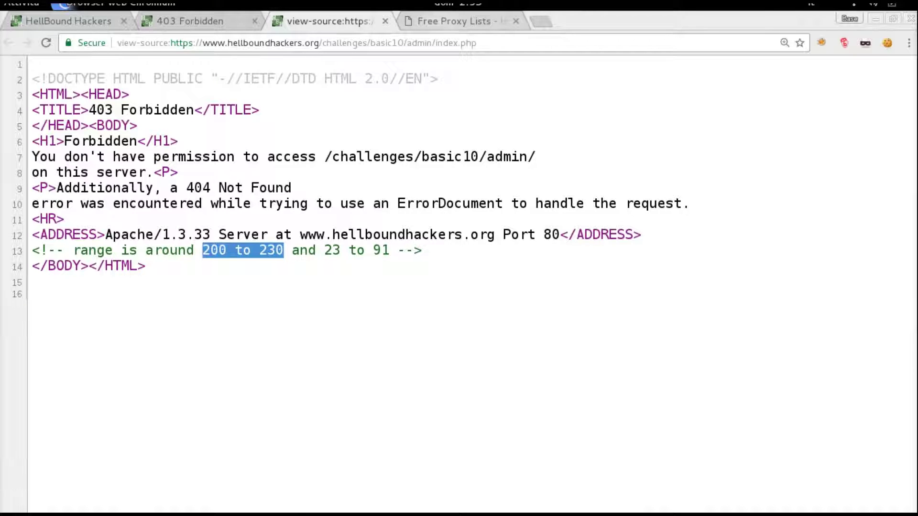
click(454, 21)
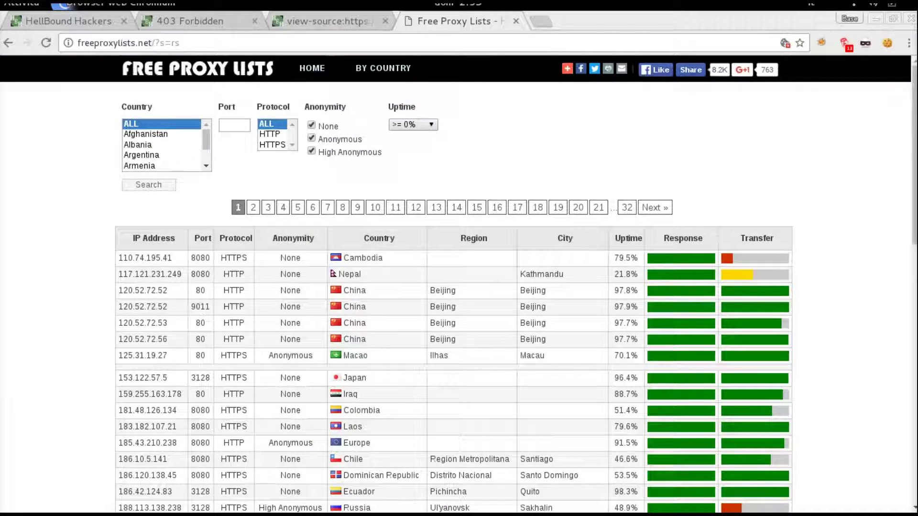
scroll(459, 286, down, 3)
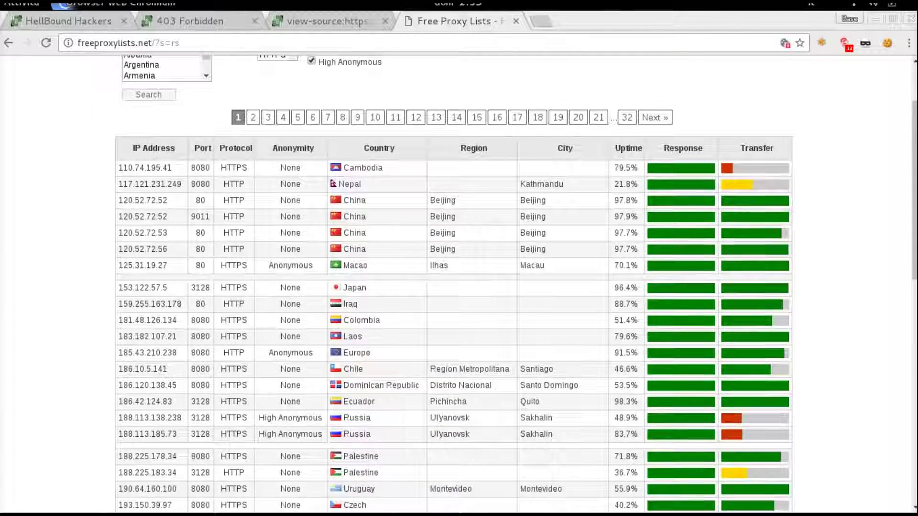
scroll(459, 287, down, 4)
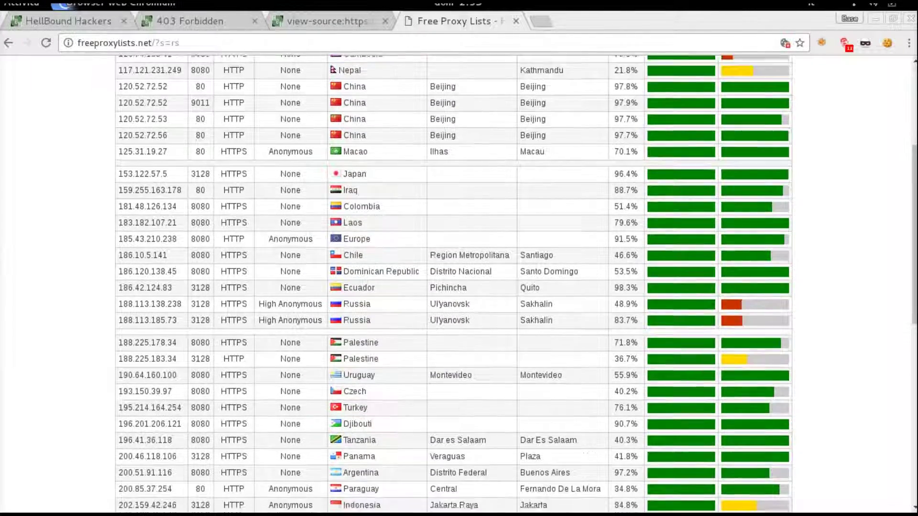
scroll(459, 286, down, 5)
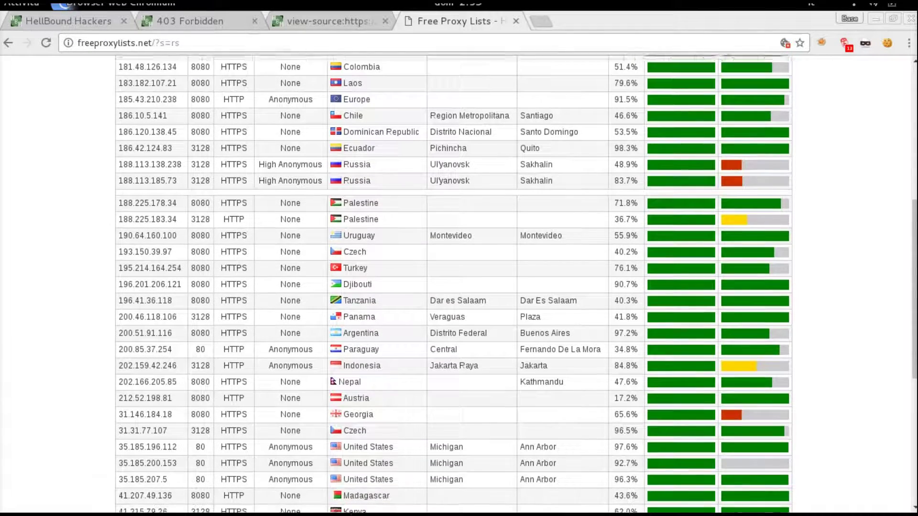
scroll(148, 289, down, 1)
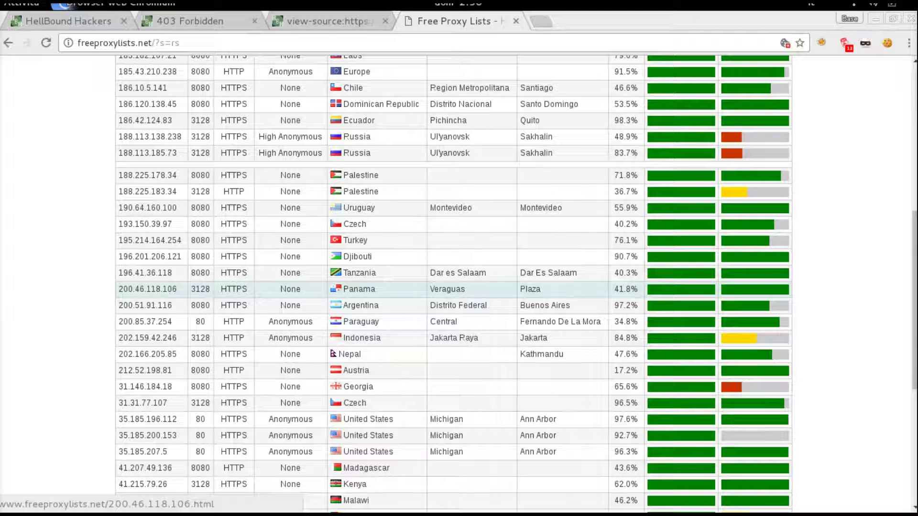
Step: Open the Panama proxy 200.46.118.106's details, select its IP, and bring up FoxyProxy's options
click(149, 289)
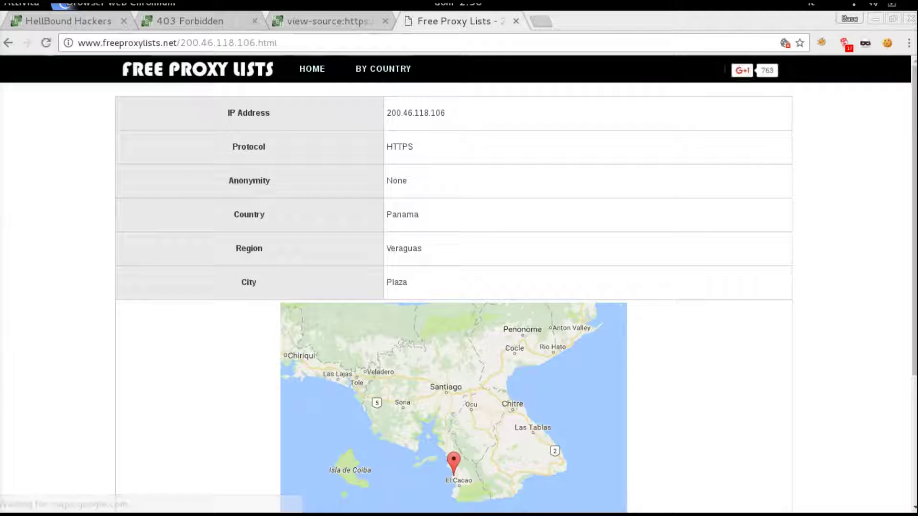
drag(387, 113, 445, 113)
key(ctrl+c)
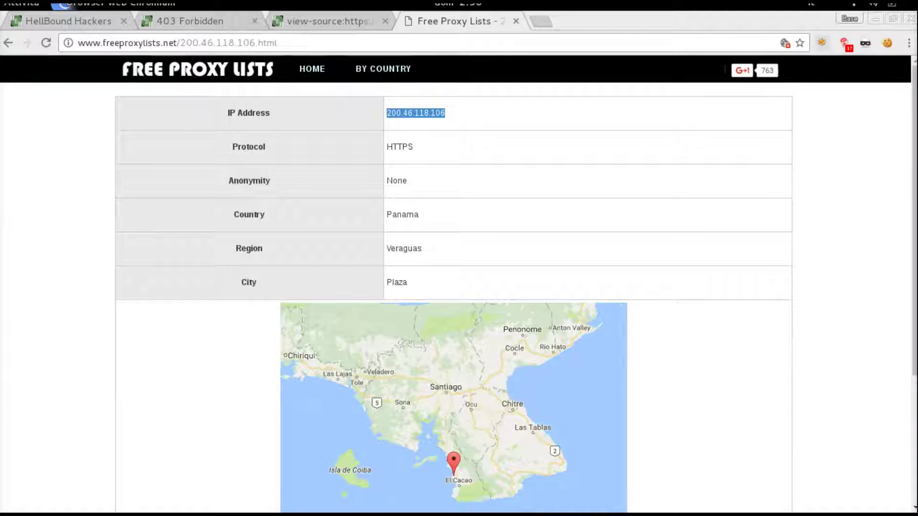
right_click(821, 43)
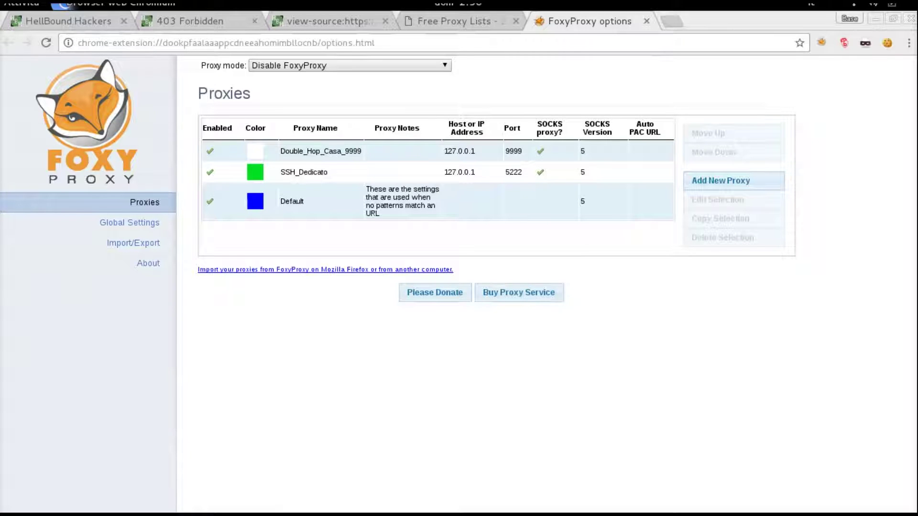
Step: Add a new FoxyProxy proxy with host 200.46.118.106 and port 3128
click(720, 180)
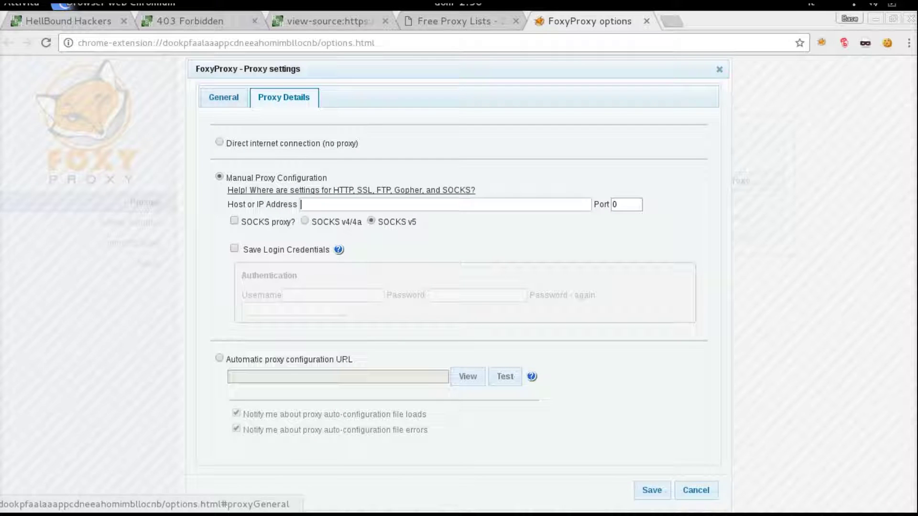
key(ctrl+v)
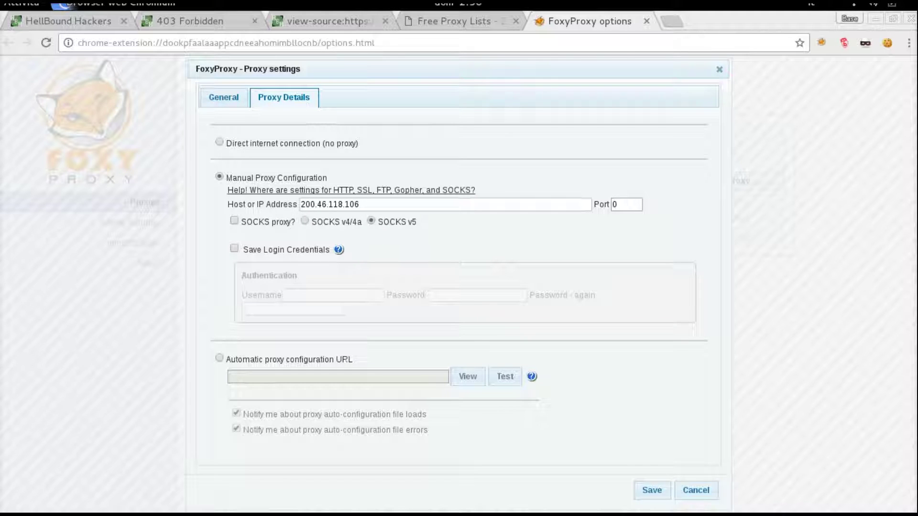
key(ctrl+Page_Up)
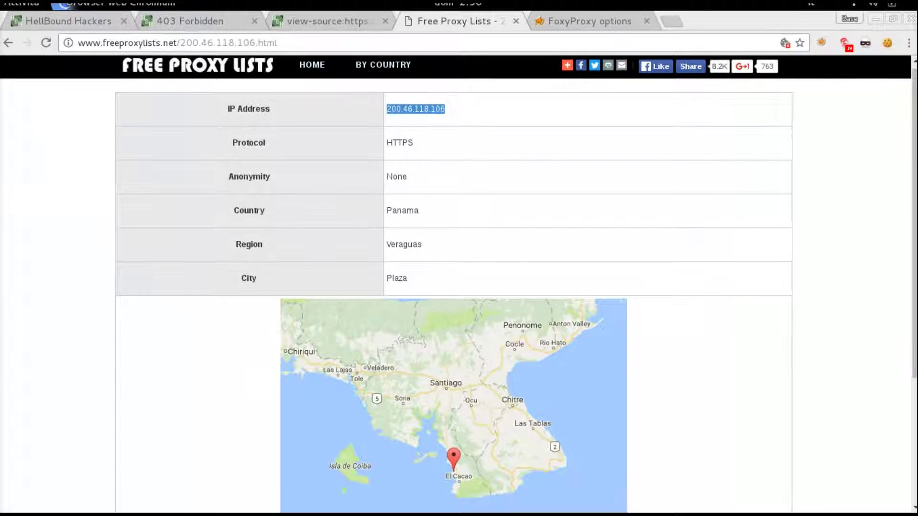
scroll(453, 286, down, 4)
scroll(453, 286, up, 4)
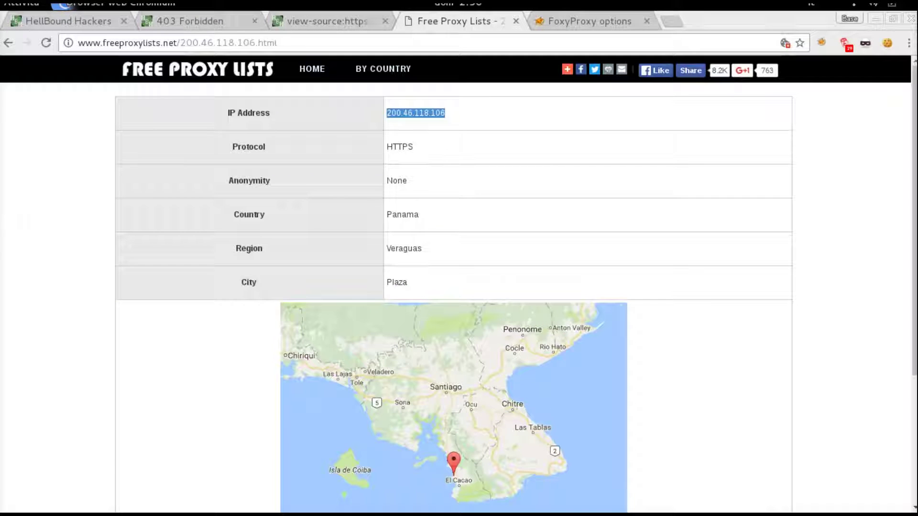
key(alt+Left)
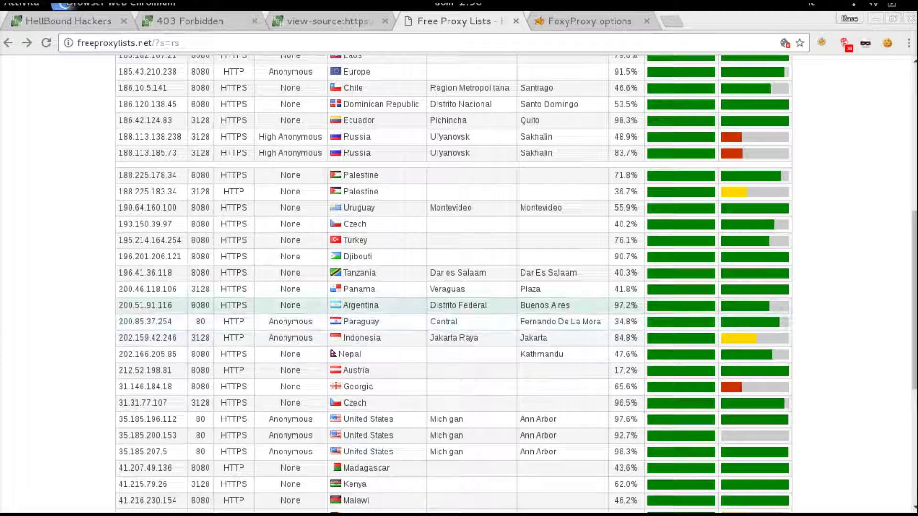
drag(191, 289, 209, 289)
key(ctrl+c)
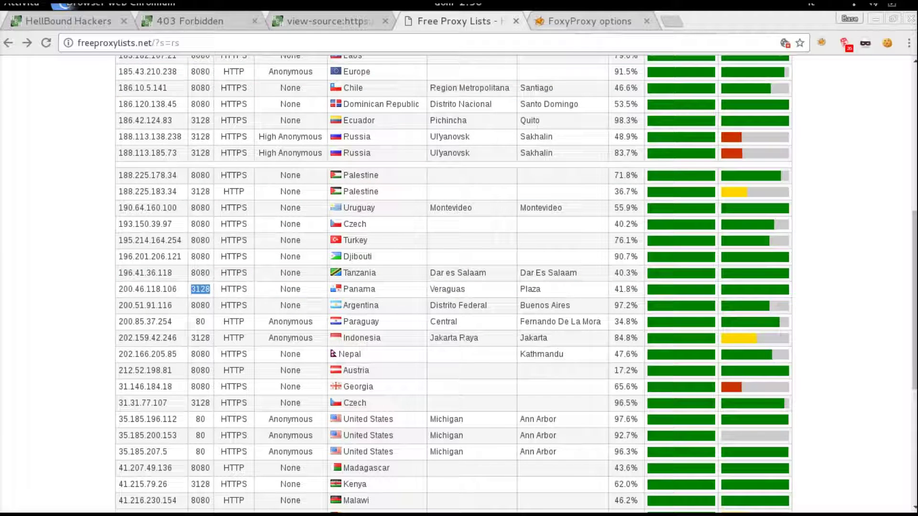
key(ctrl+Tab)
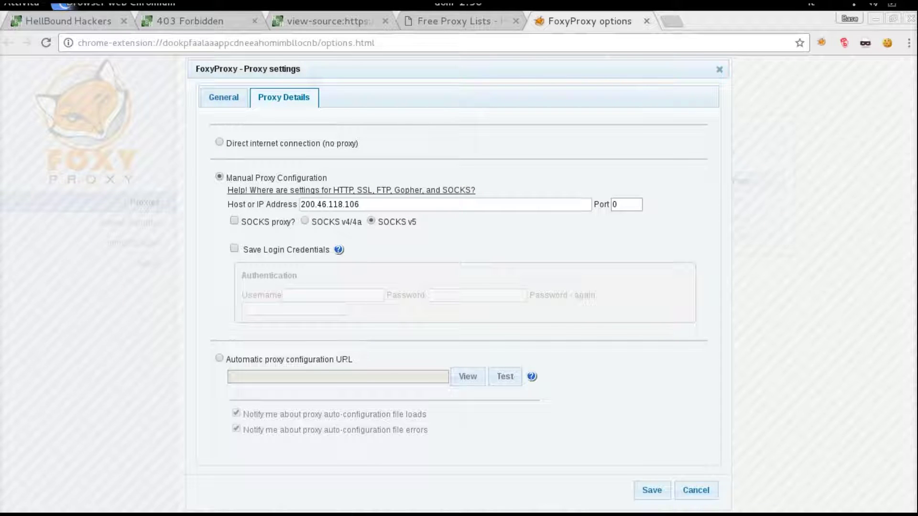
click(613, 204)
key(ctrl+v)
key(Delete)
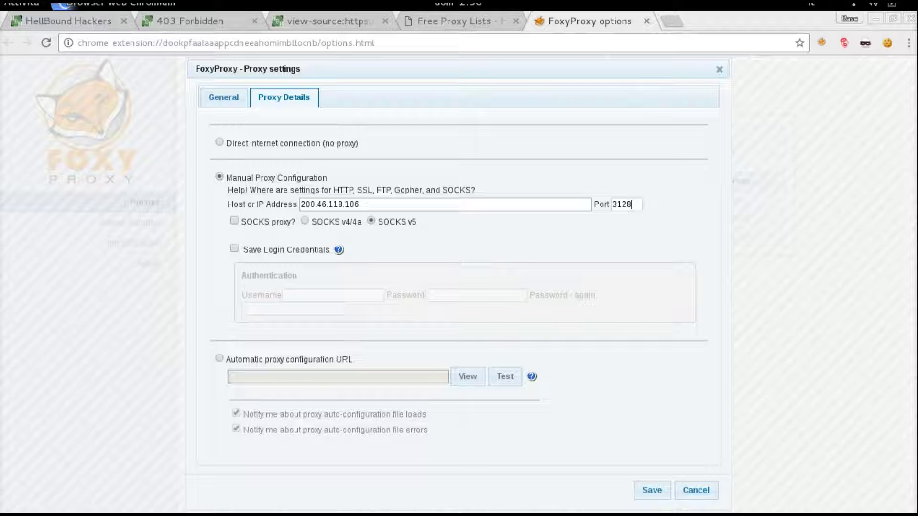
Step: Name the new proxy 'HBHProxy' in General settings and save it
click(223, 97)
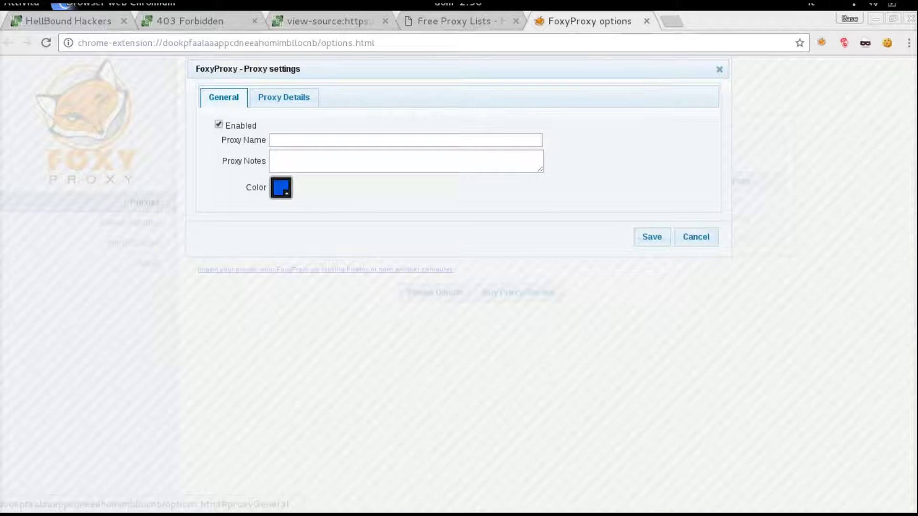
click(406, 140)
text(H)
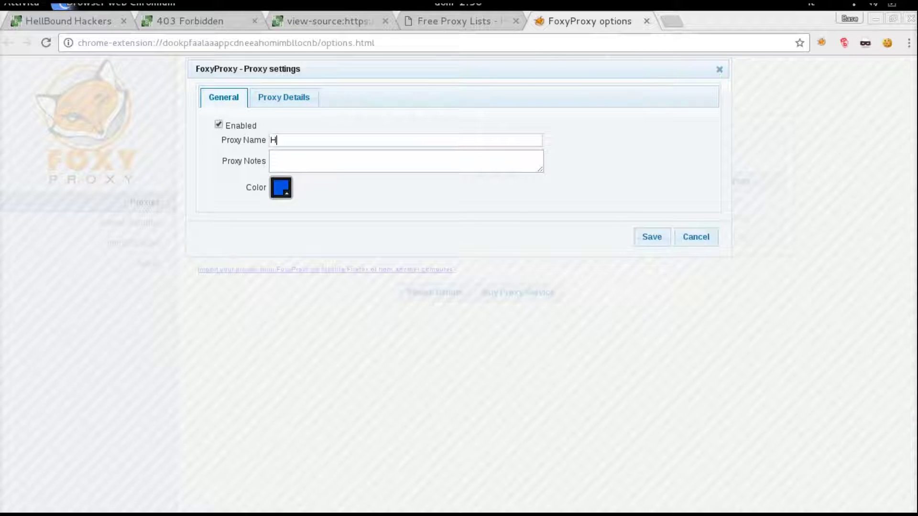
text(BHProxy)
click(652, 237)
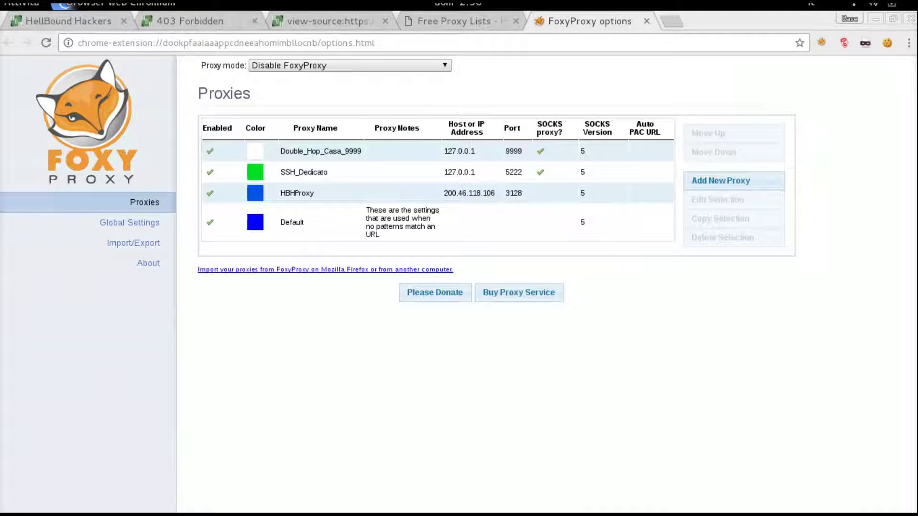
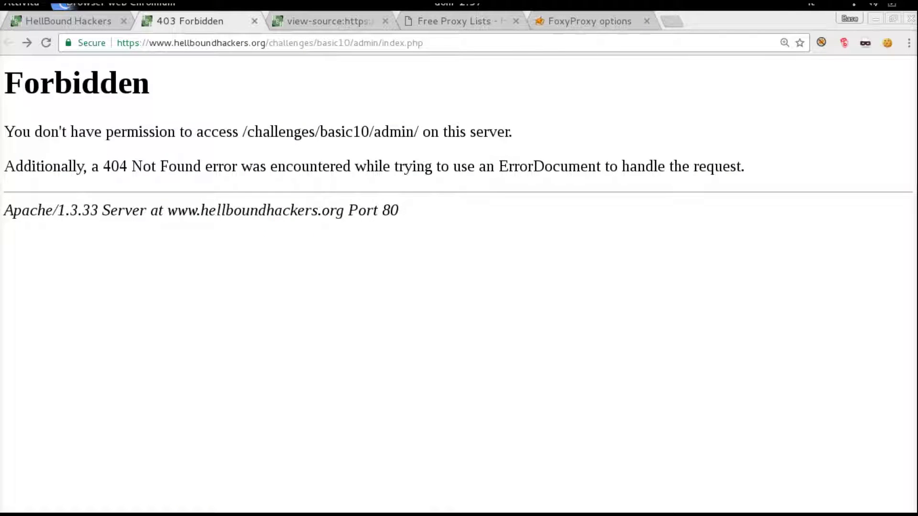
Step: Switch FoxyProxy to 'Use proxy HBHProxy for all URLs' and select the basic10 admin page address to reload it
click(821, 42)
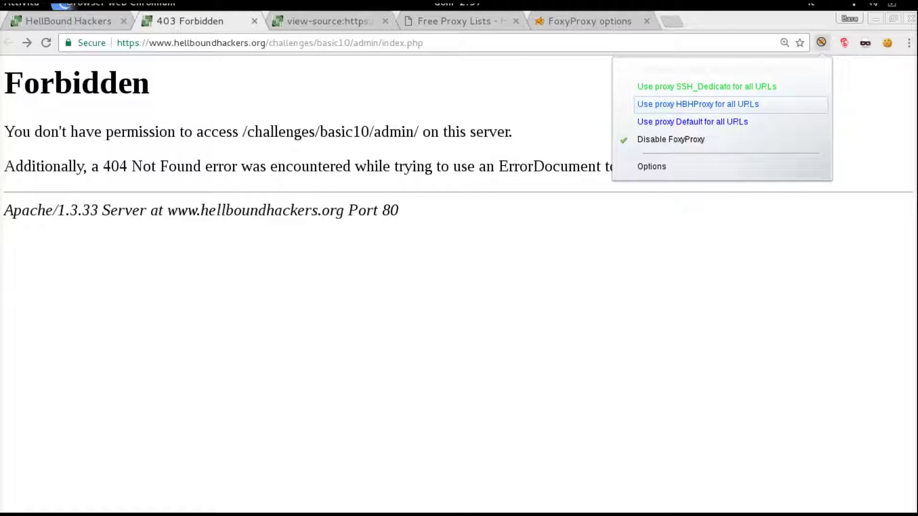
click(698, 103)
key(ctrl+l)
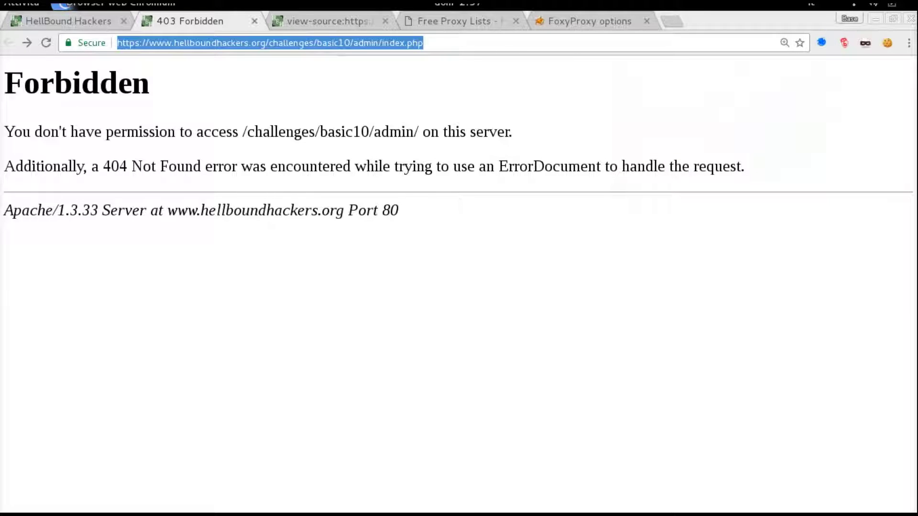